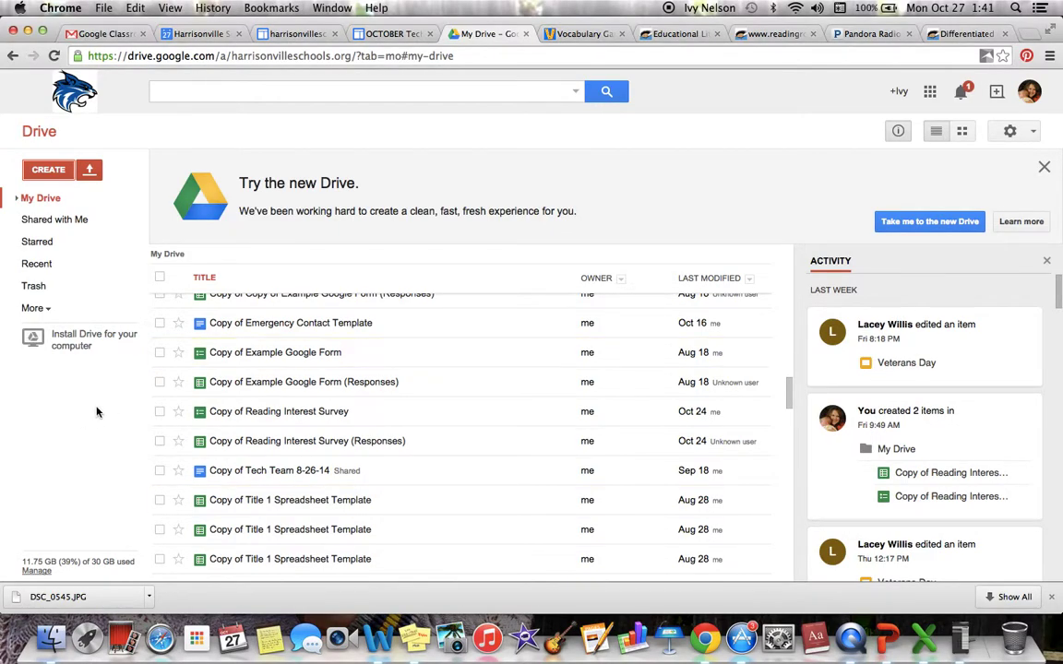
Create a new blank Untitled document from the Google Drive CREATE menu.
left_click(61, 173)
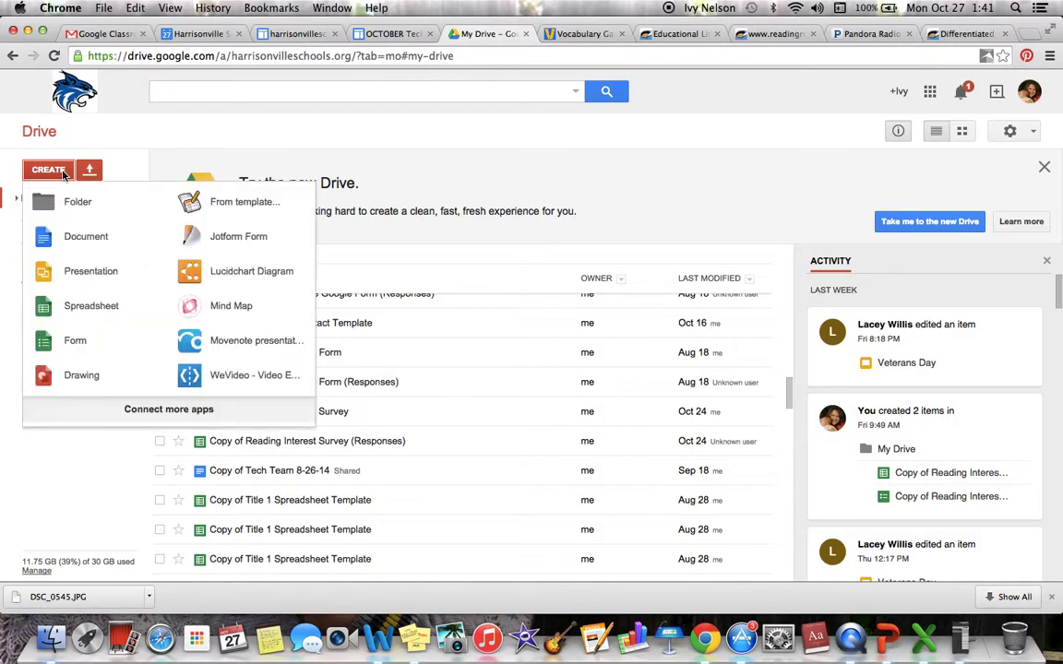
left_click(71, 237)
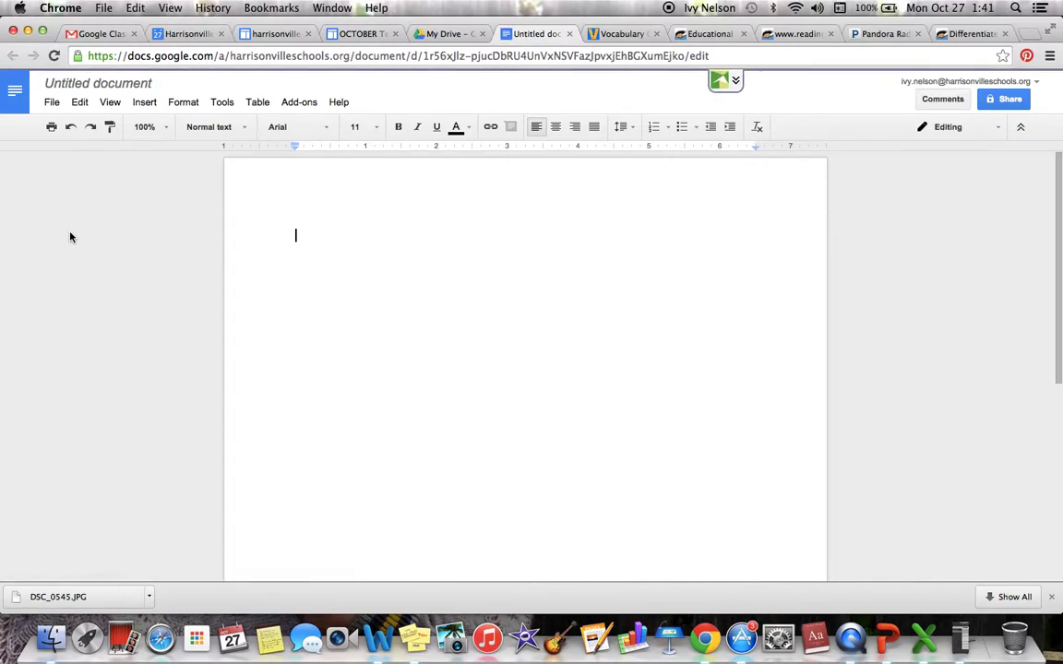
Install the free Lucidchart Diagrams add-on from the Docs add-ons store.
left_click(299, 103)
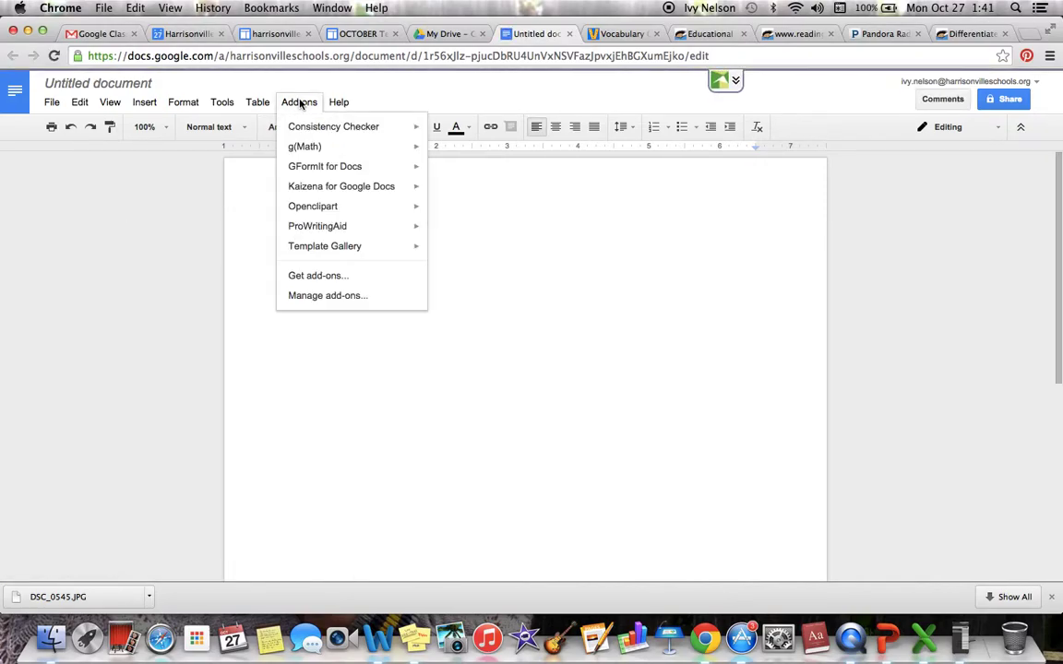
left_click(339, 276)
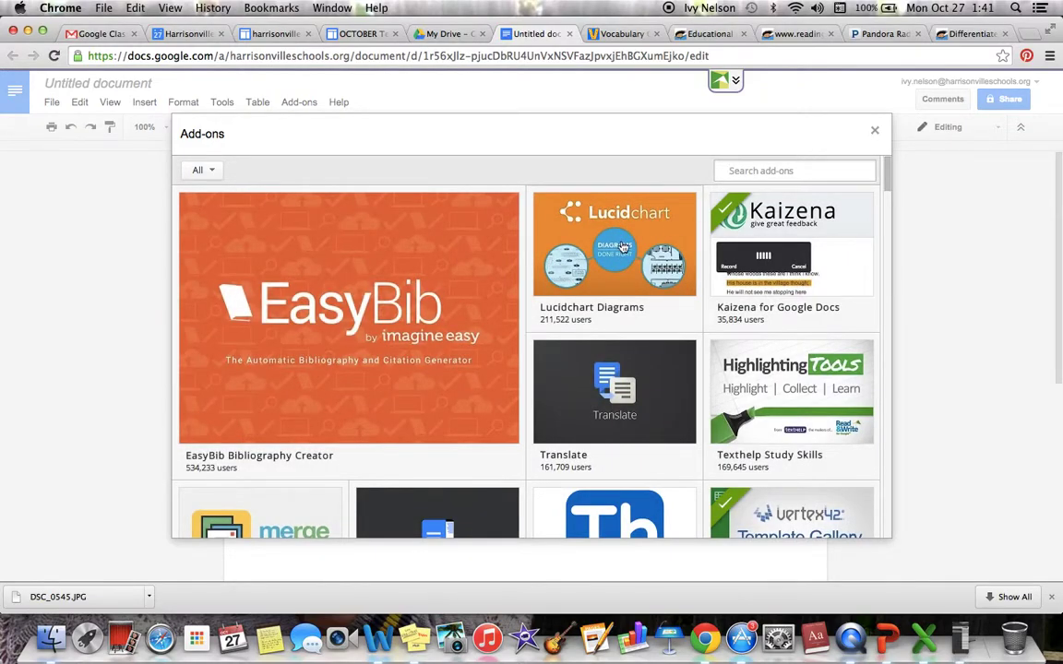
mouse_move(621, 247)
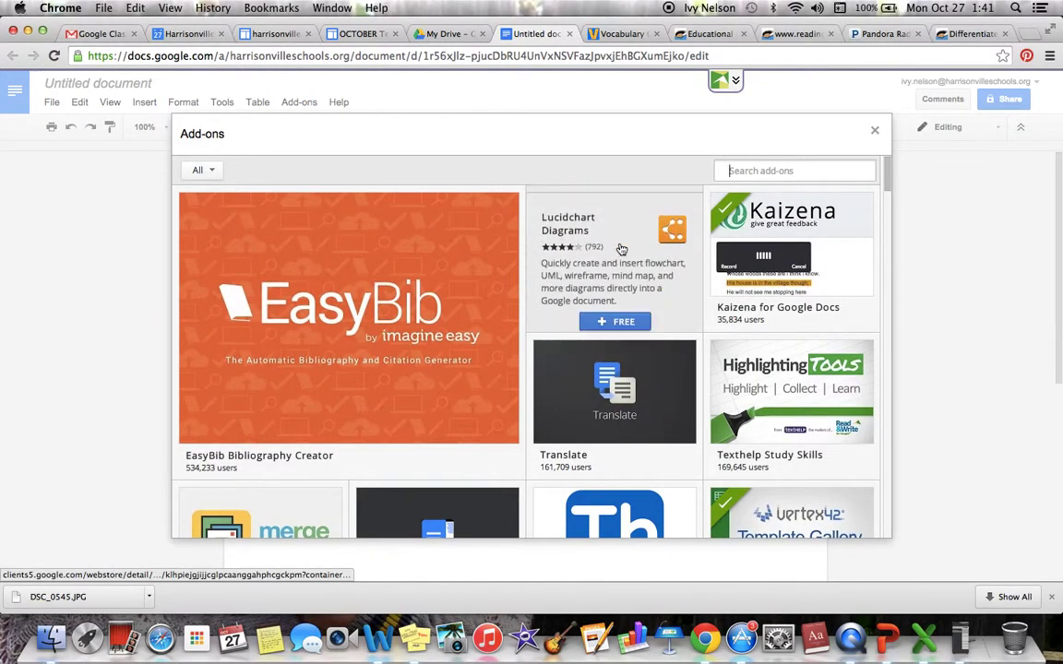
left_click(615, 314)
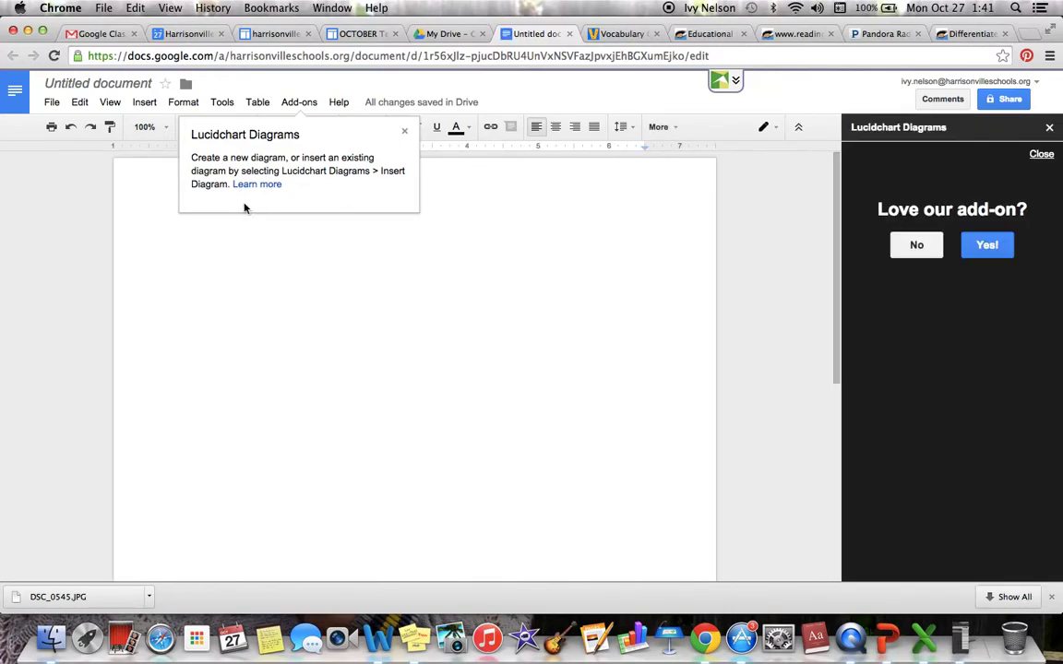
Dismiss the Lucidchart tip and 'Love our add-on?' panels, then check and close the Add-ons menu.
left_click(405, 135)
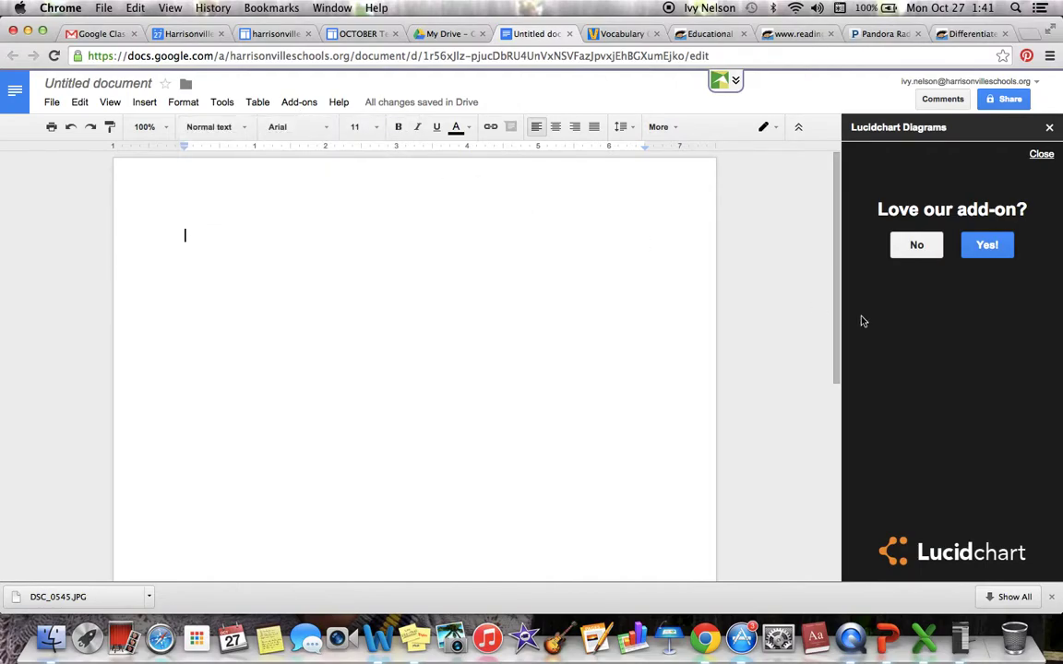
left_click(1040, 154)
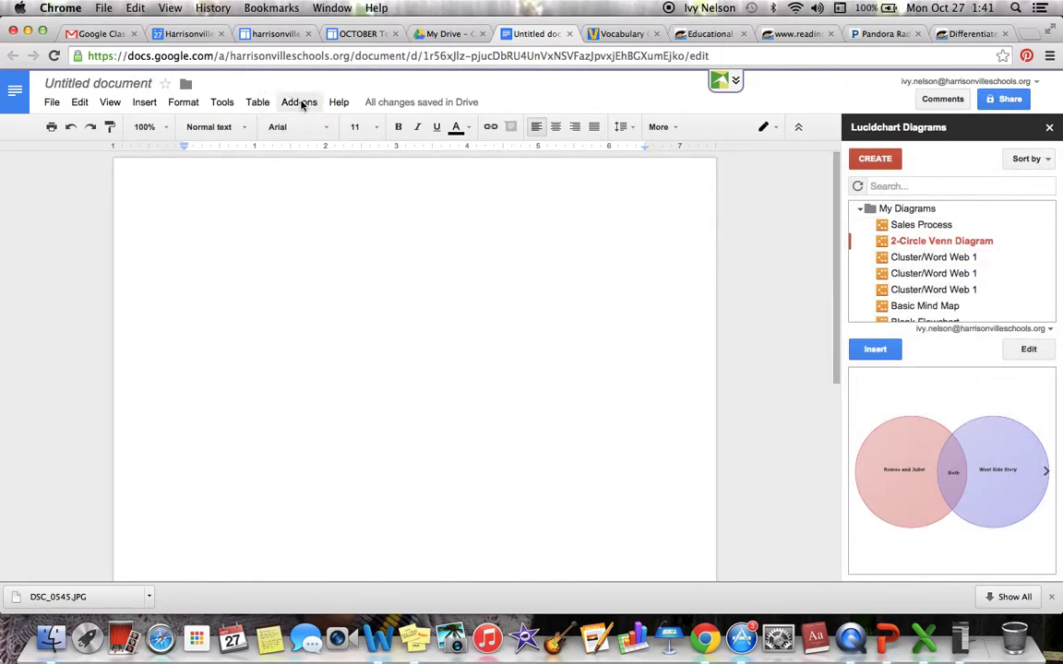
left_click(300, 102)
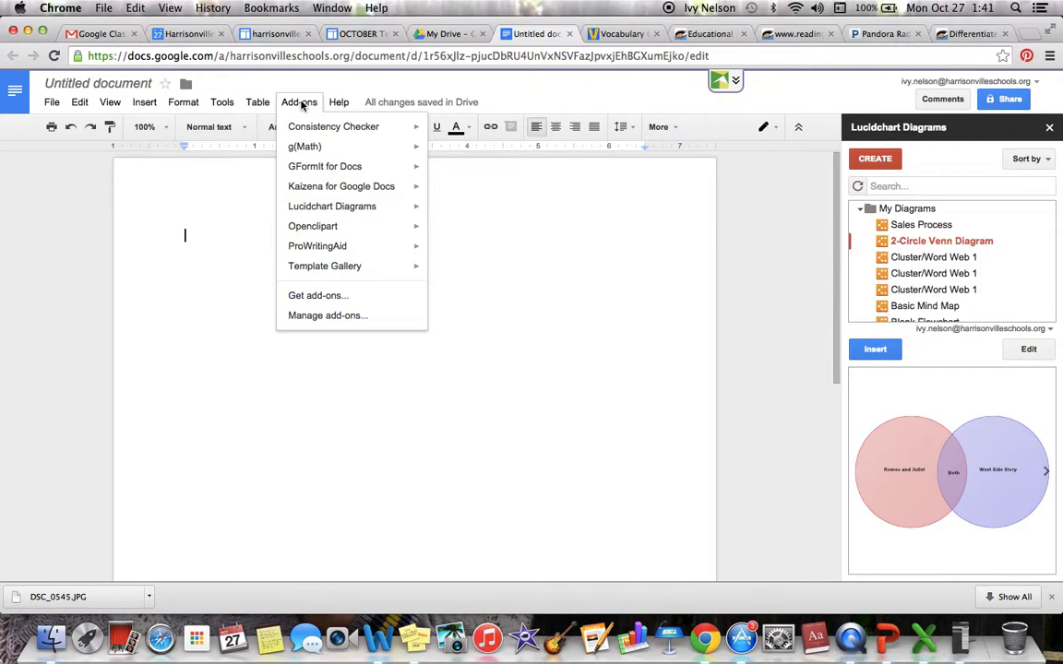
mouse_move(355, 213)
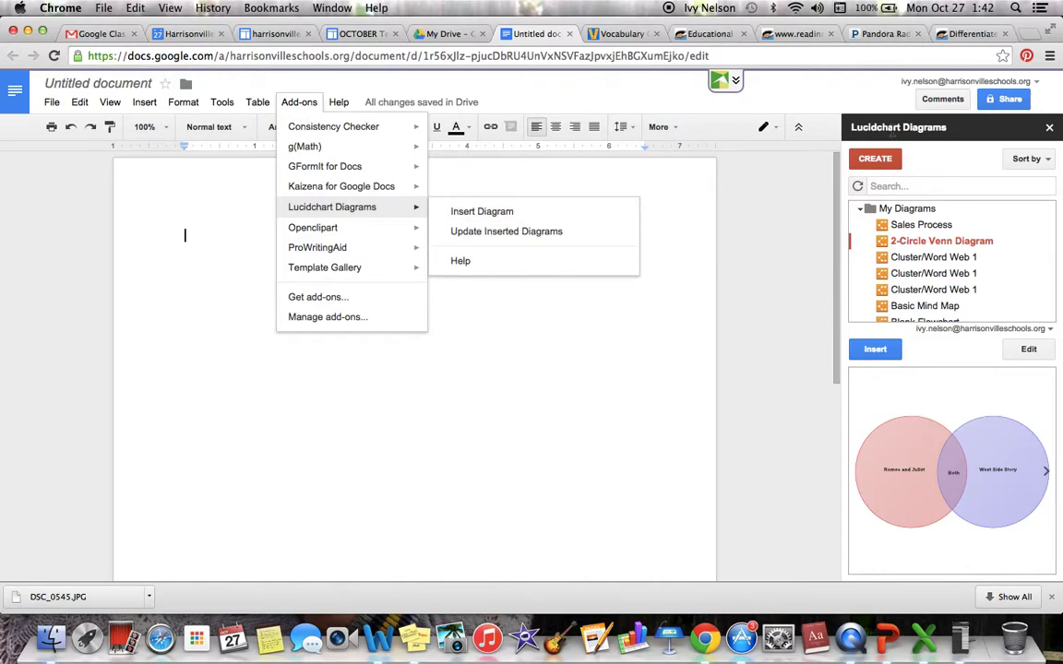
left_click(897, 115)
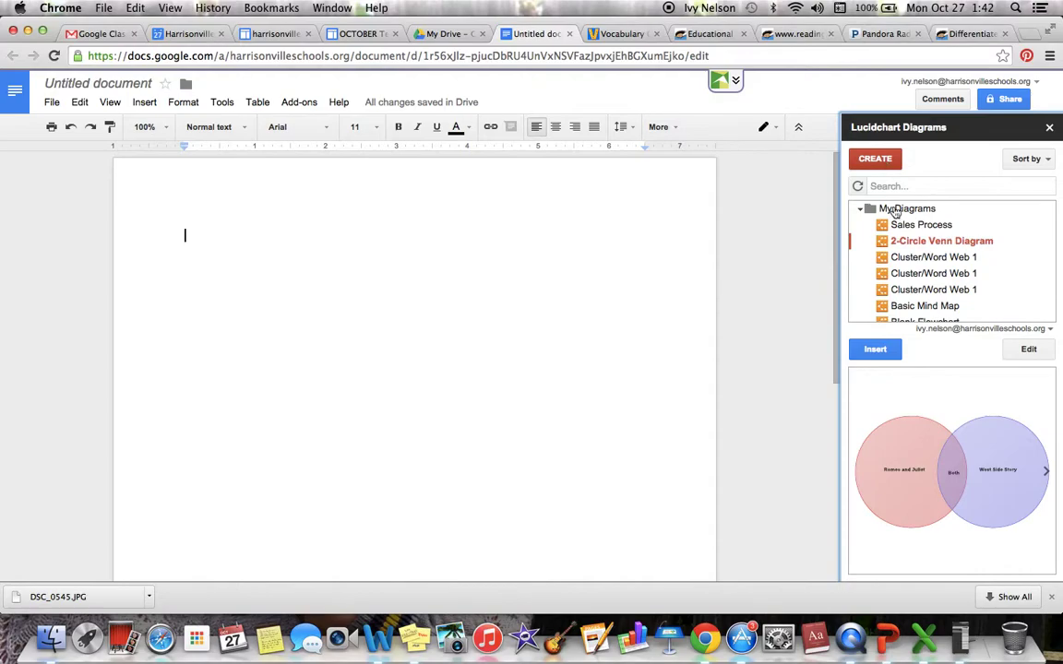
scroll(935, 242, "down", 1)
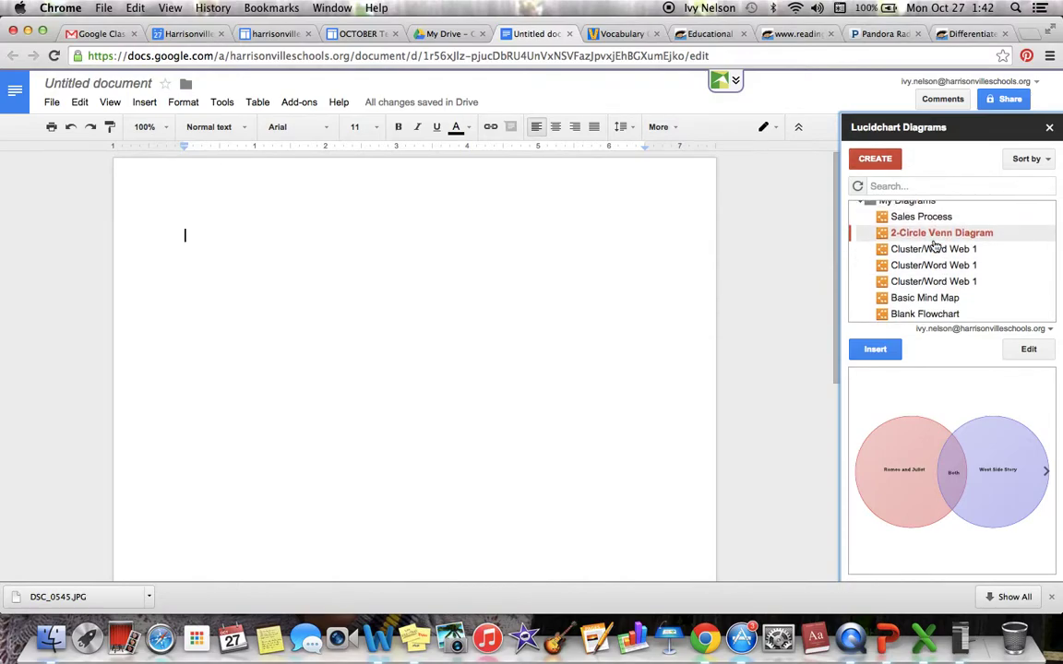
scroll(934, 243, "up", 1)
scroll(930, 247, "down", 1)
left_click(922, 251)
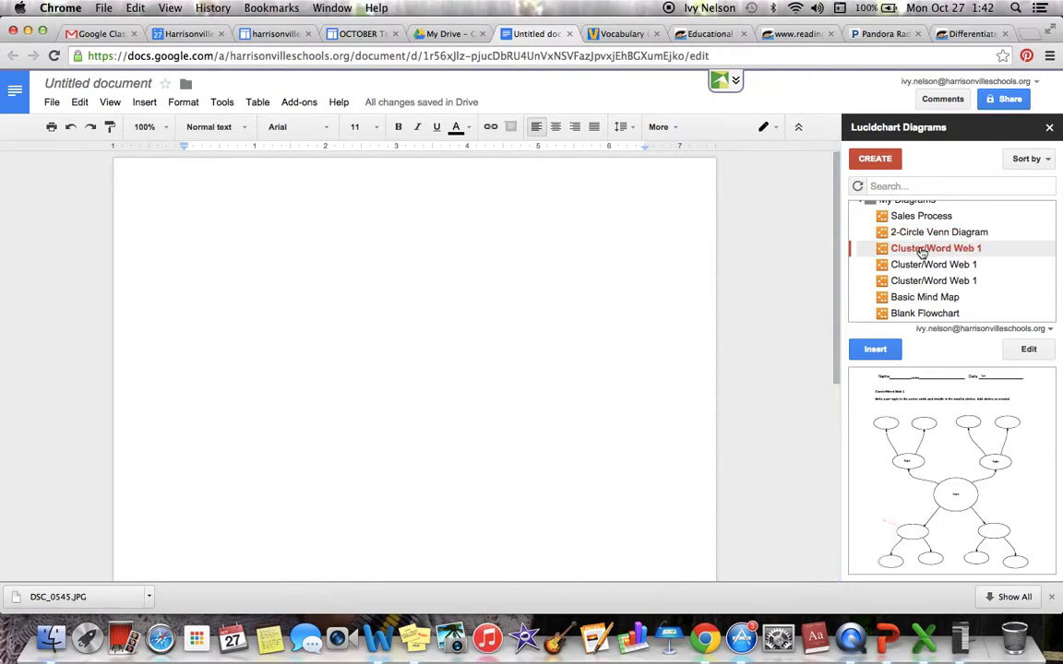
left_click(922, 267)
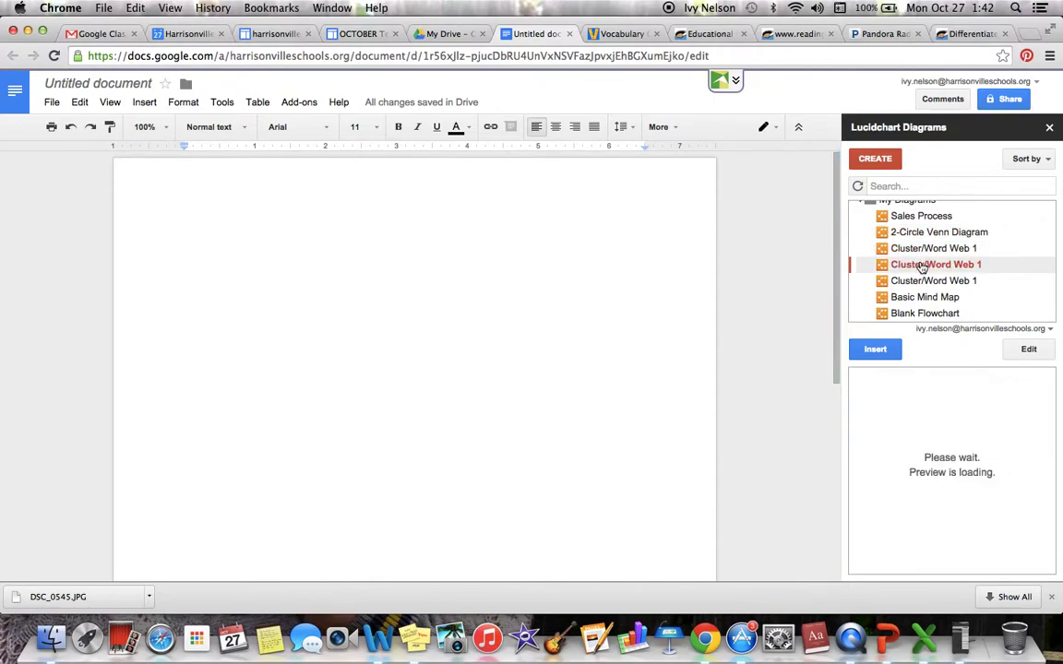
left_click(919, 280)
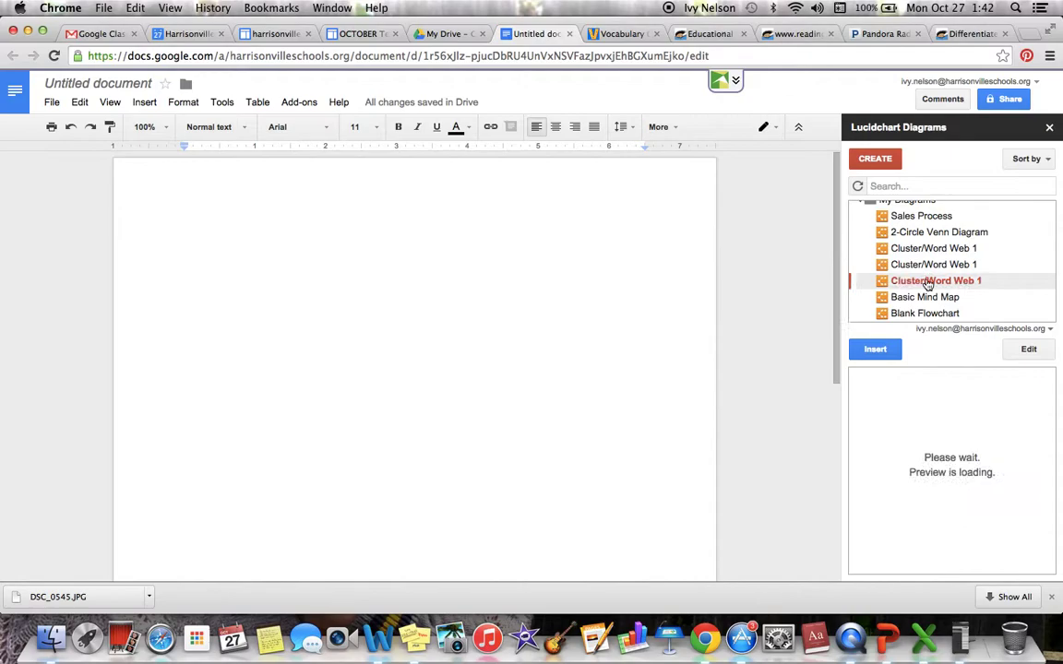
left_click(927, 299)
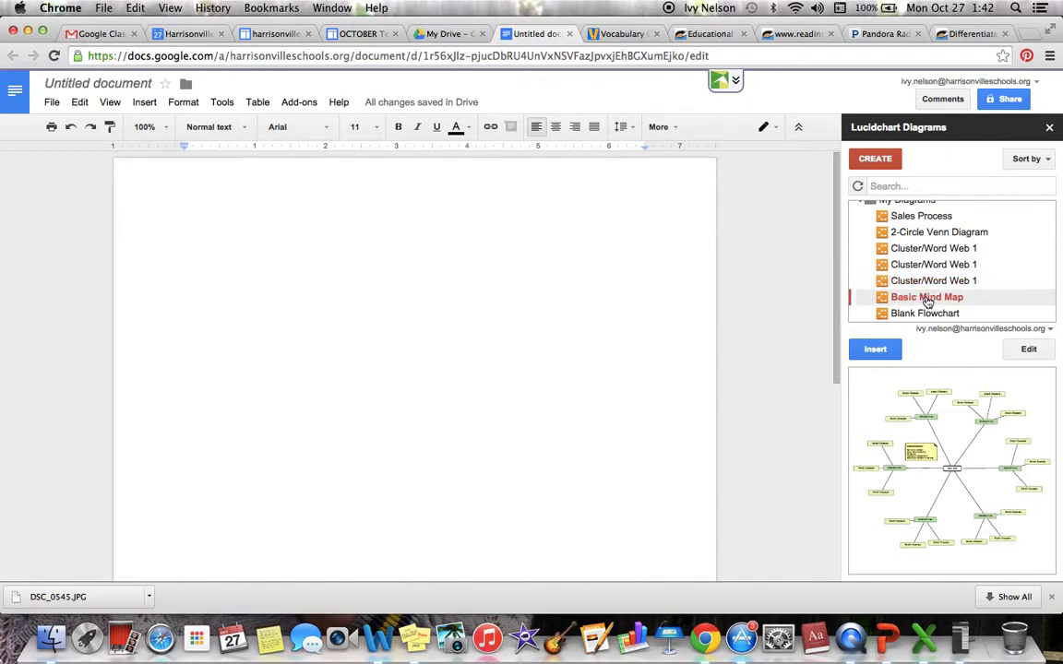
left_click(930, 314)
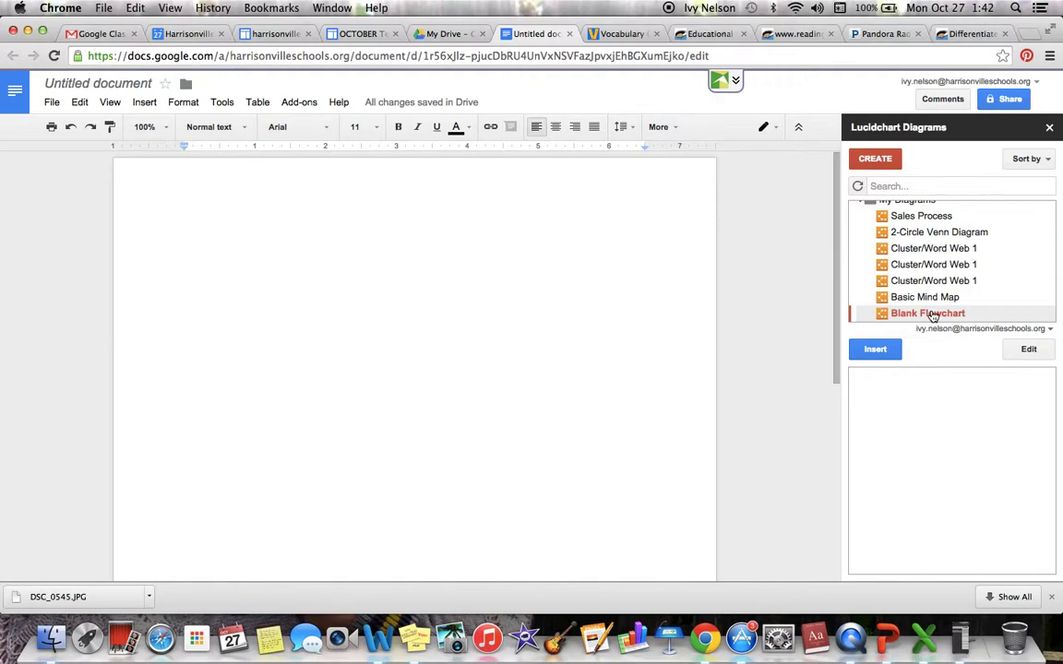
scroll(932, 315, "up", 1)
left_click(932, 314)
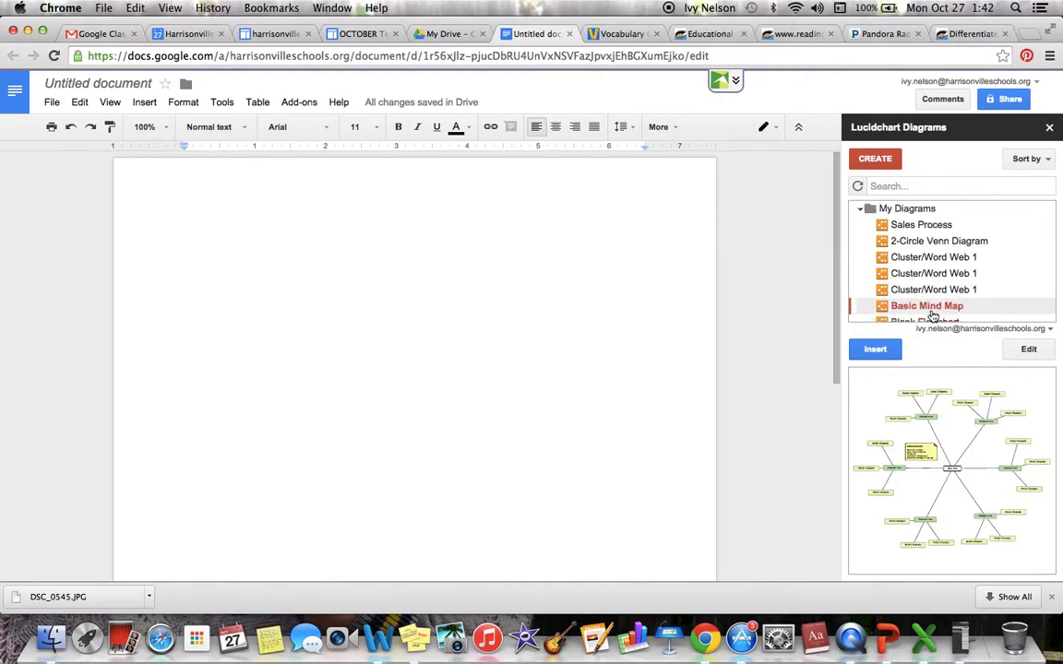
left_click(919, 243)
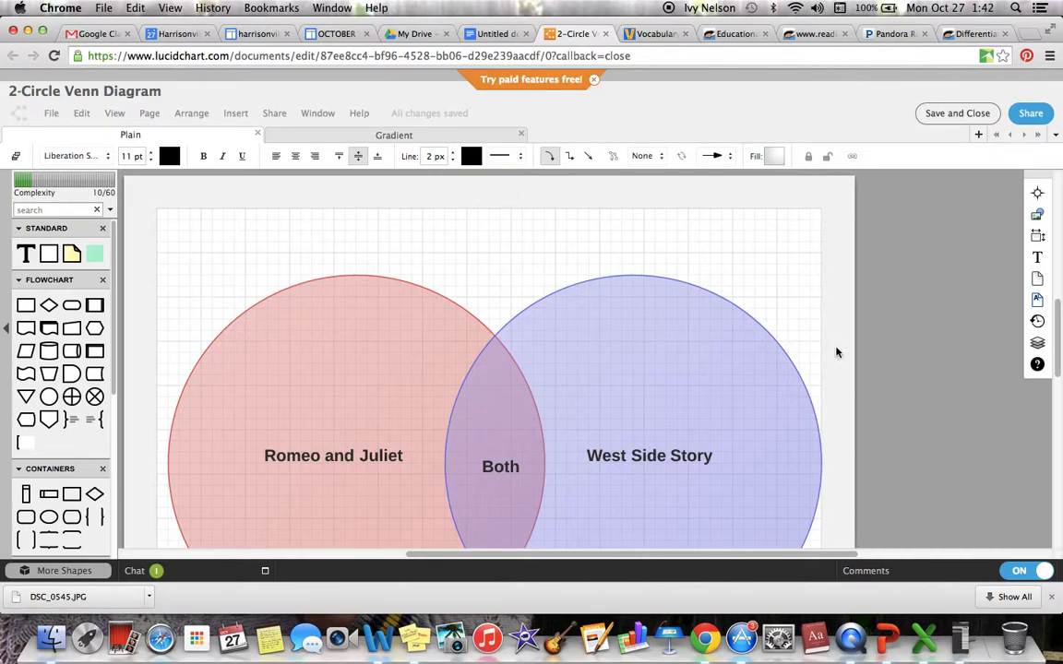
Edit the circle labels to read Romeo and Juliet, Both and West Side Story.
scroll(837, 351, "down", 5)
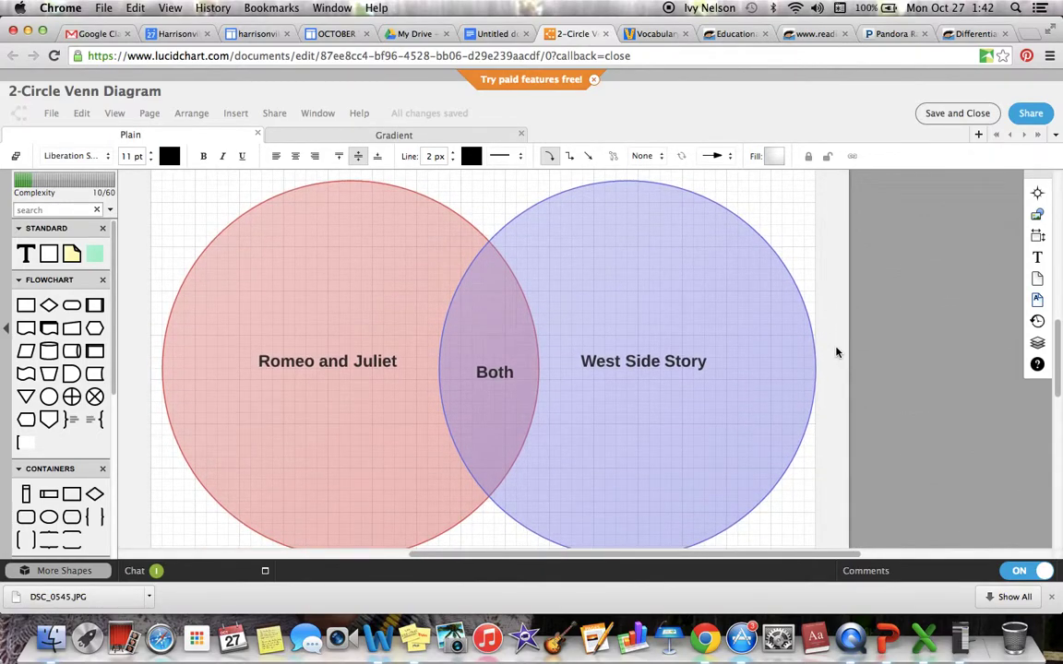
left_click(348, 363)
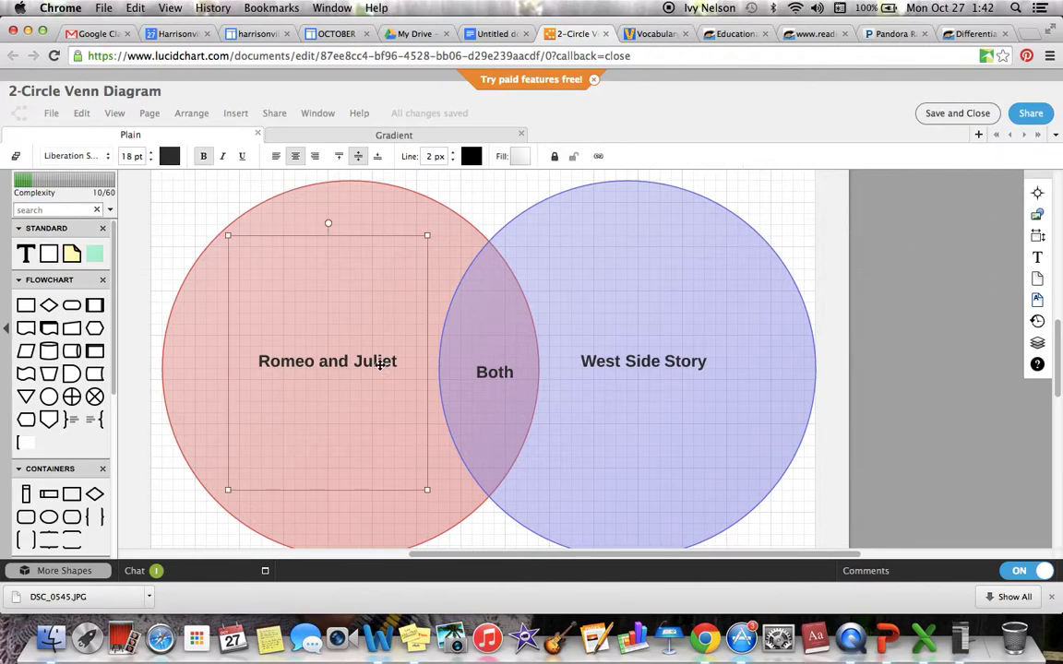
left_click(633, 360)
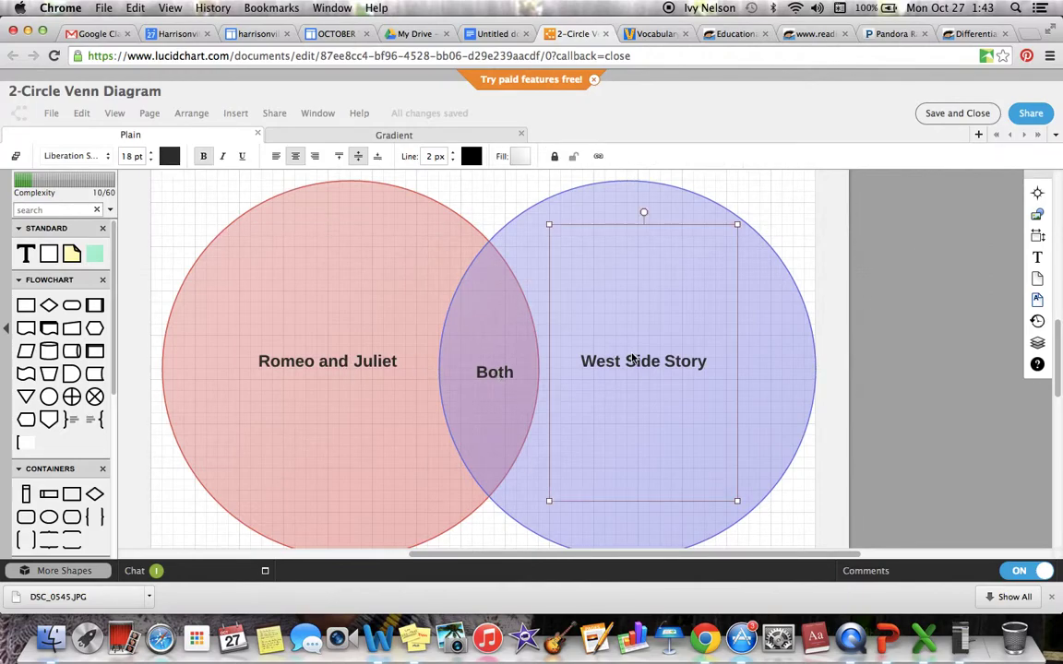
left_click(348, 362)
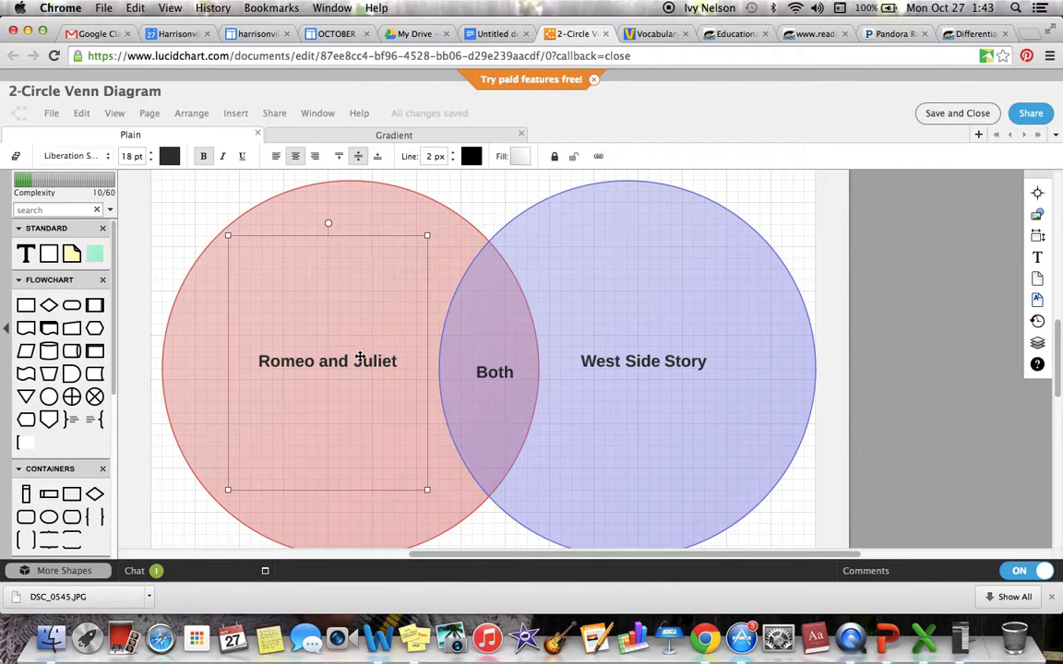
double_click(332, 363)
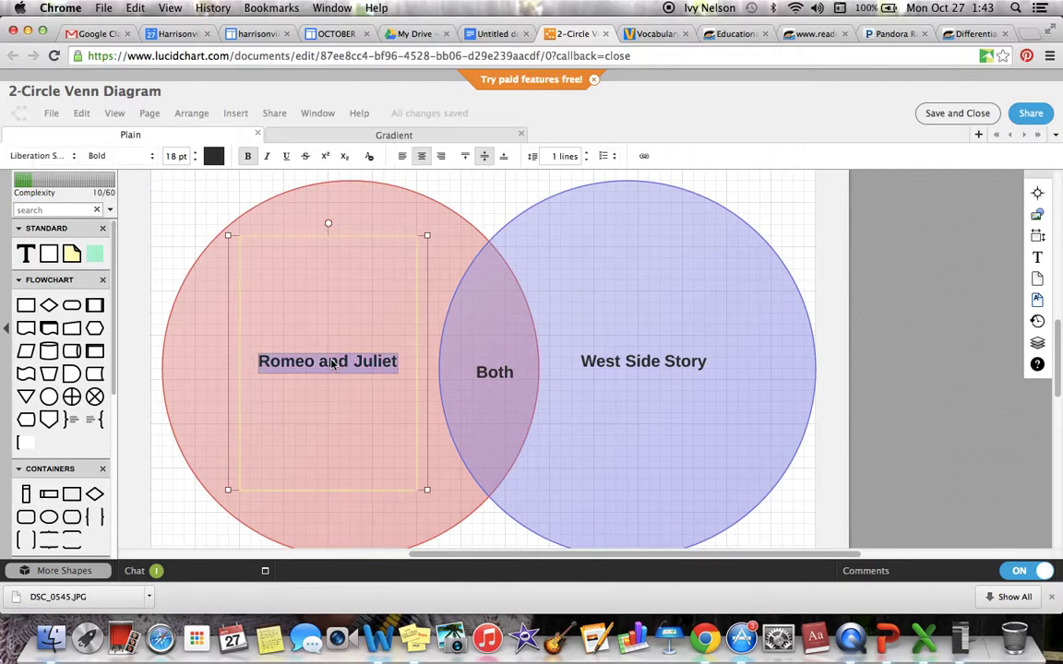
triple_click(333, 363)
left_click(690, 358)
left_click(690, 360)
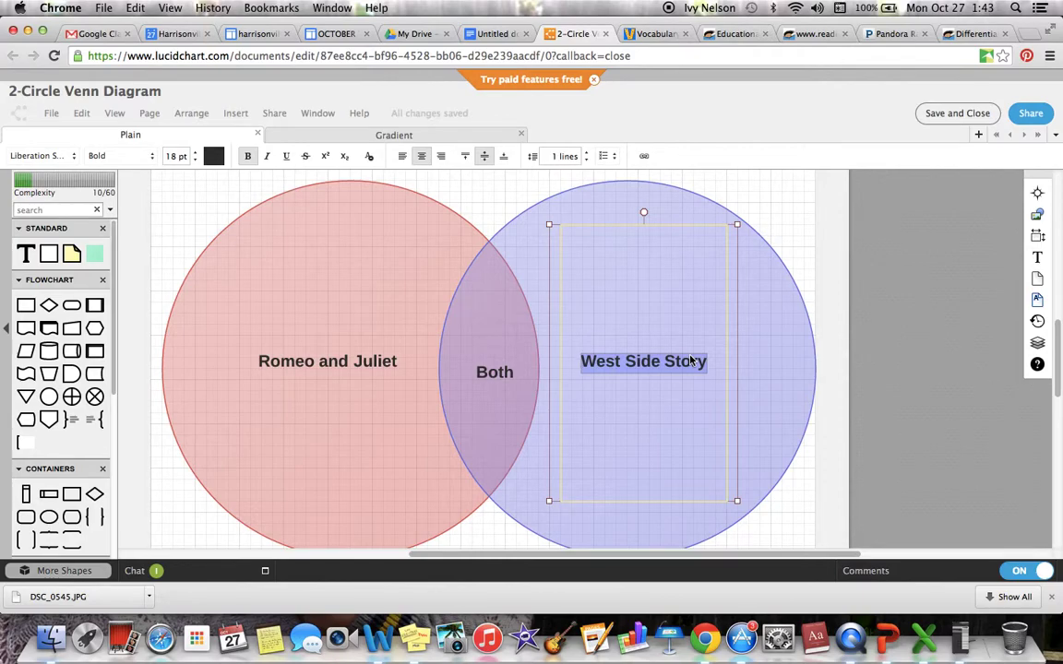
Fill the West Side Story circle with bright green.
left_click(759, 323)
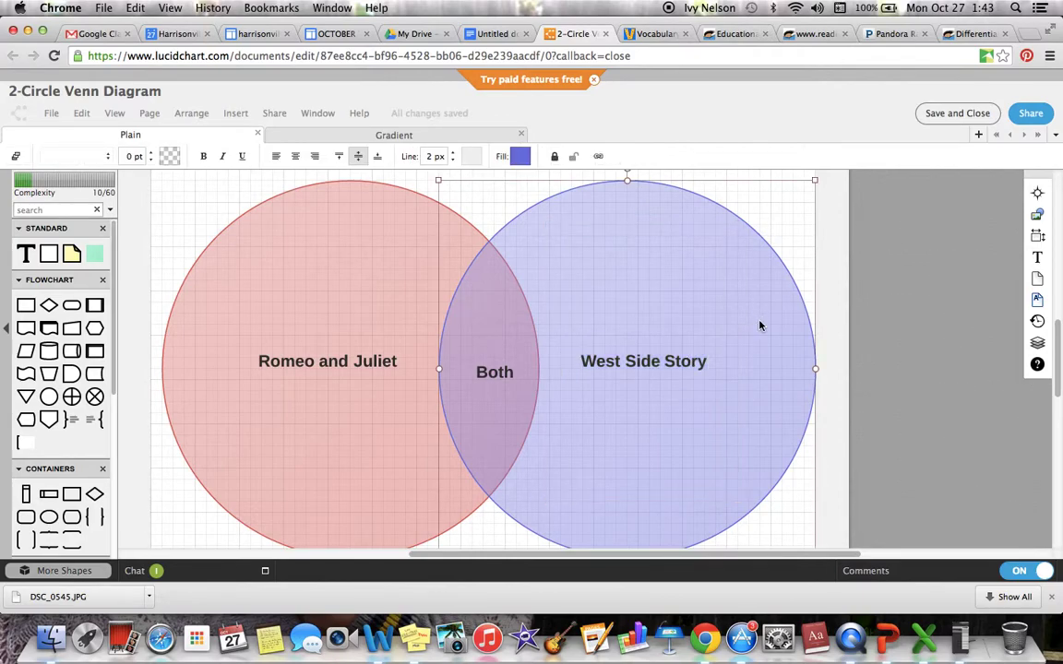
left_click(520, 156)
left_click(510, 266)
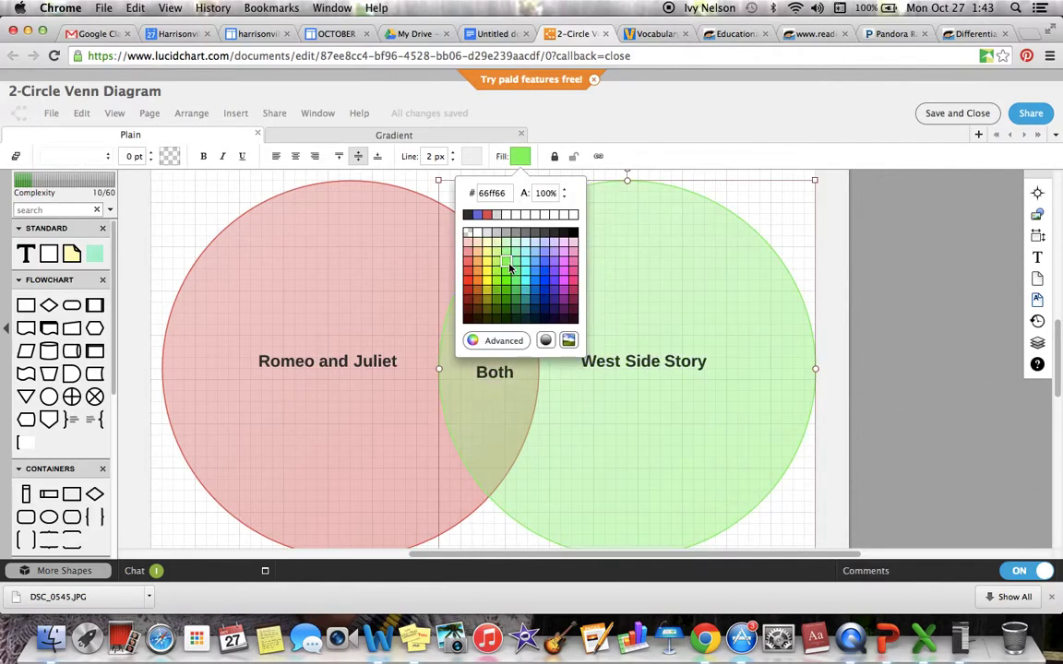
left_click(510, 279)
left_click(509, 279)
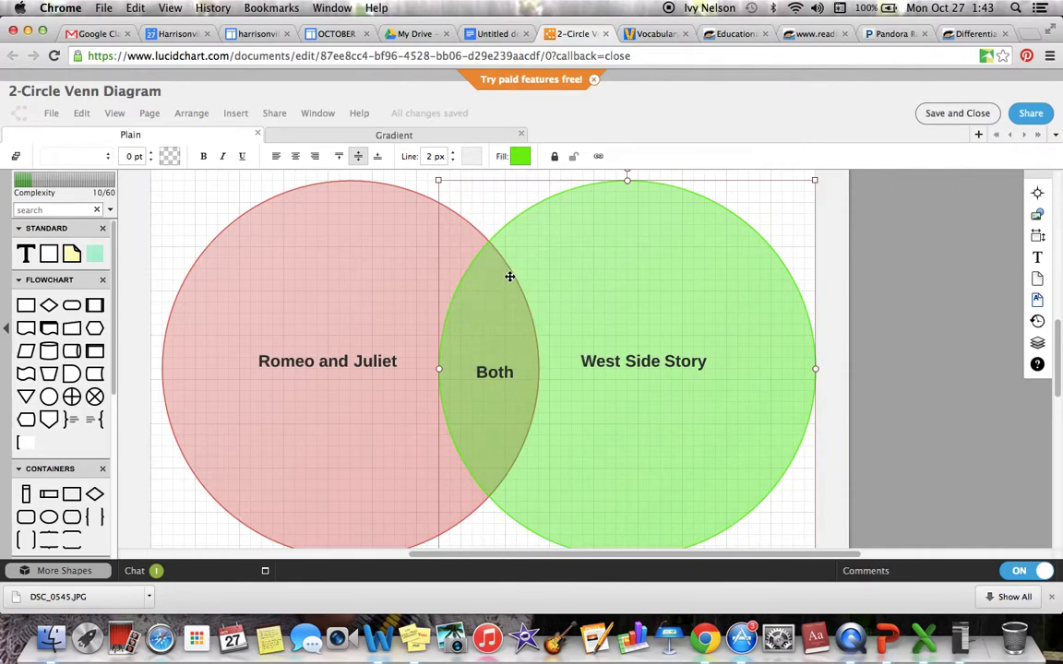
left_click(828, 232)
Scroll around the Lucidchart canvas to review the finished Venn diagram.
scroll(799, 225, "down", 1)
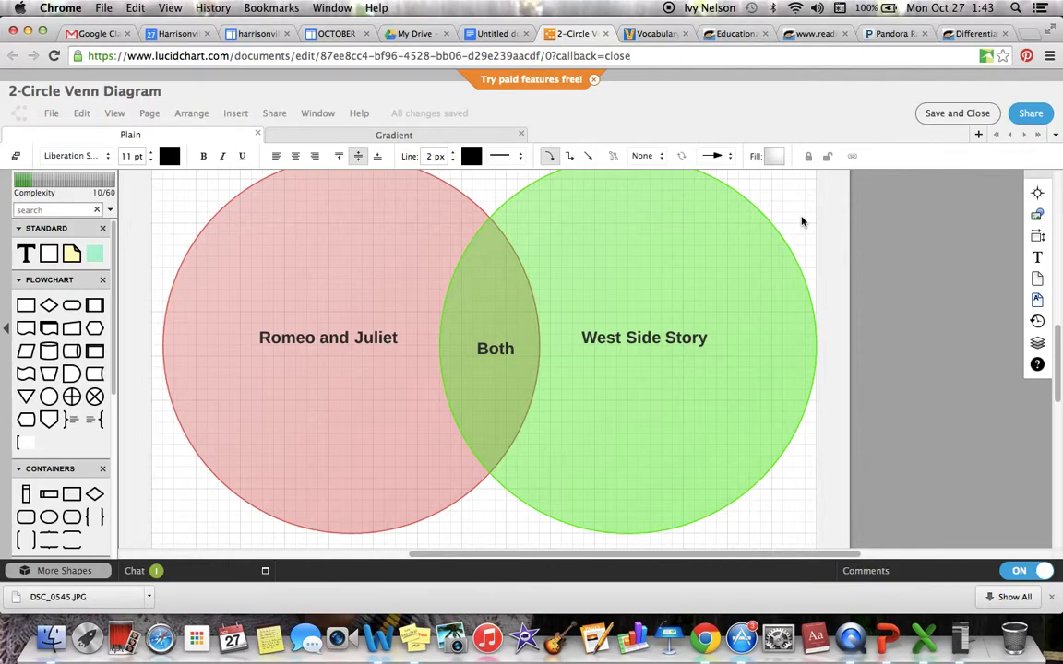
scroll(802, 222, "down", 5)
scroll(802, 222, "down", 1)
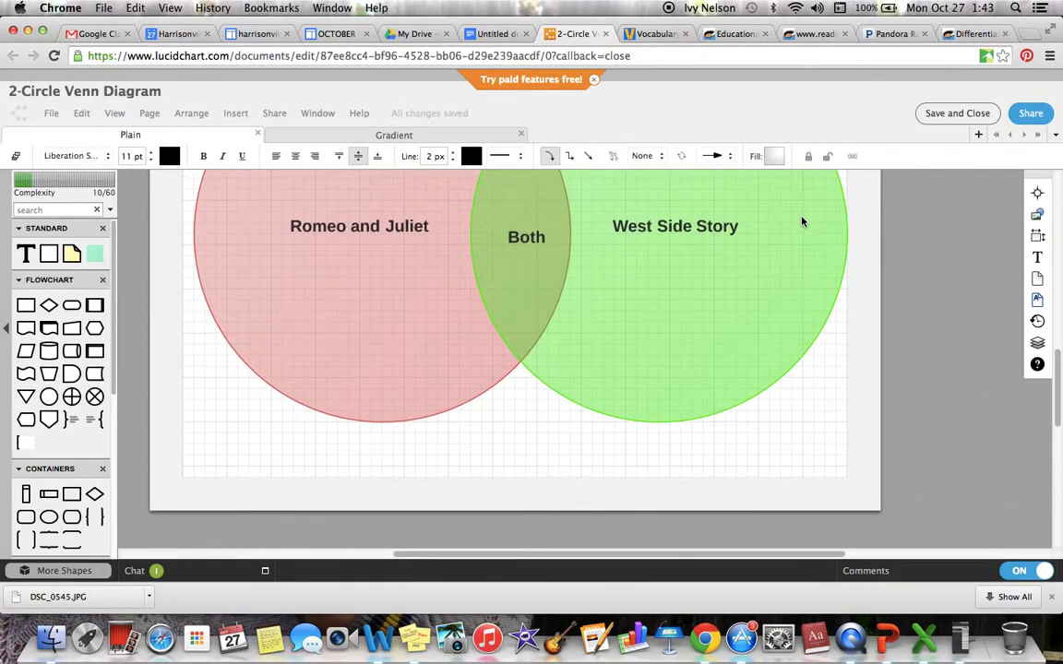
scroll(802, 222, "up", 10)
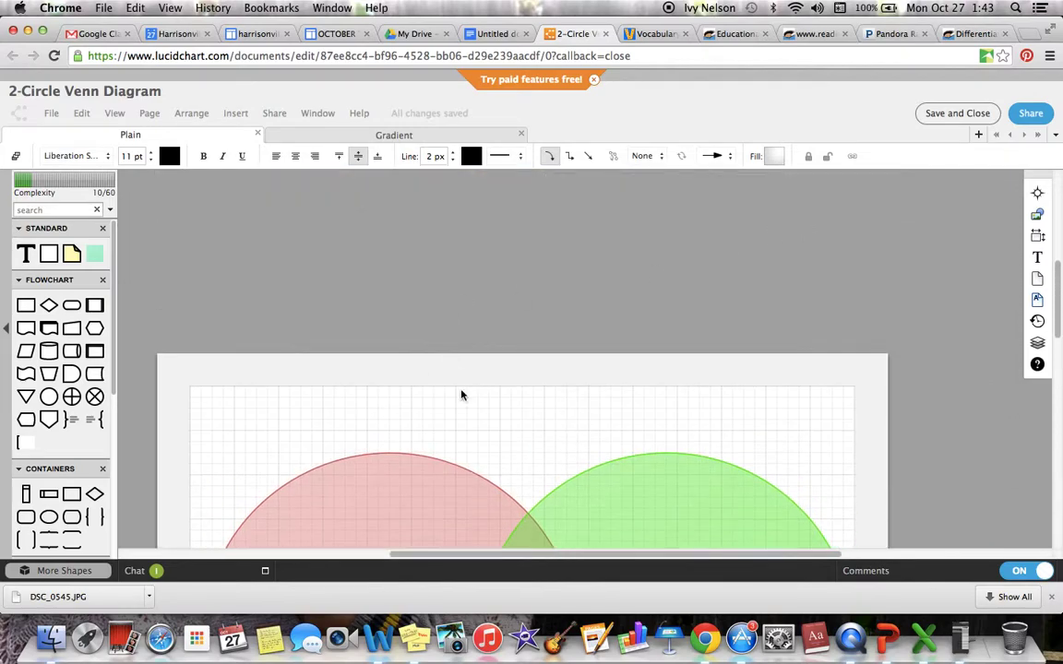
scroll(483, 436, "down", 10)
scroll(483, 437, "up", 2)
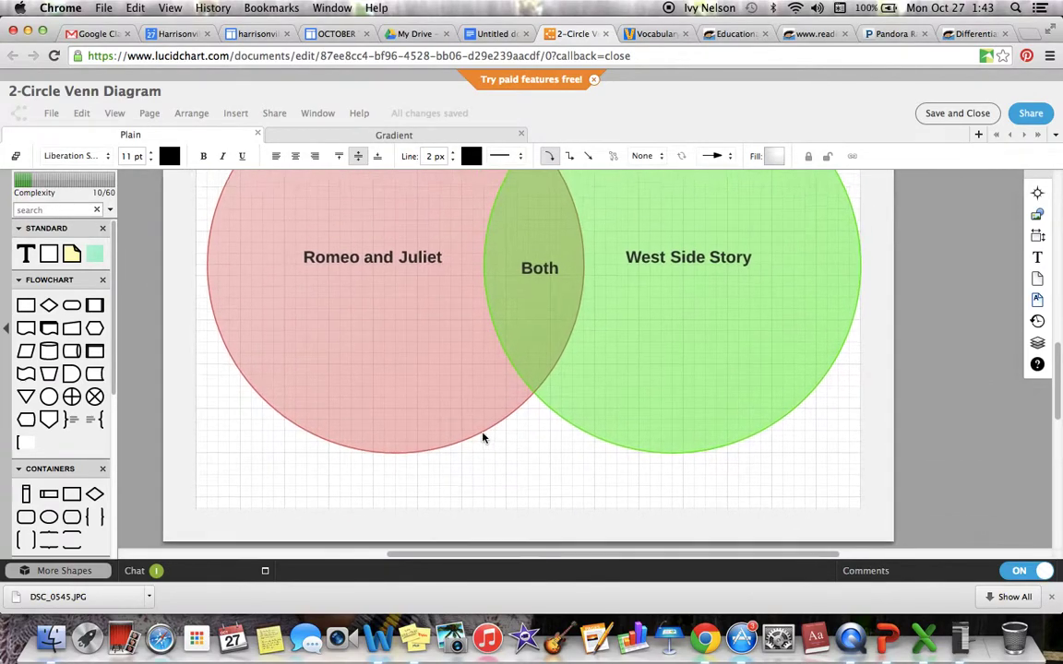
scroll(484, 436, "up", 2)
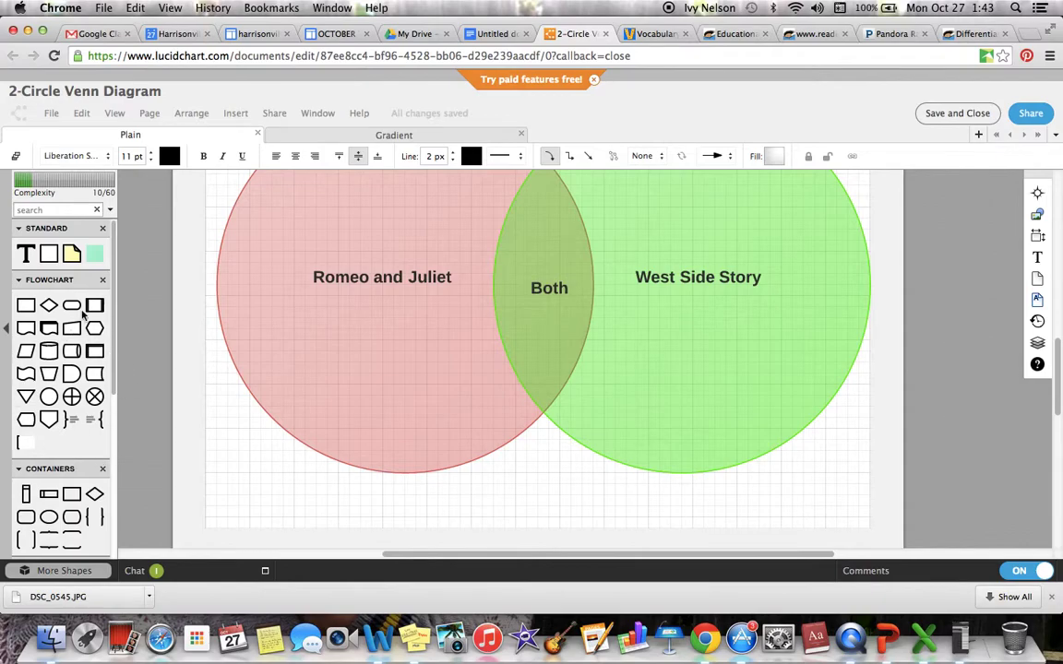
mouse_move(50, 399)
scroll(555, 458, "up", 3)
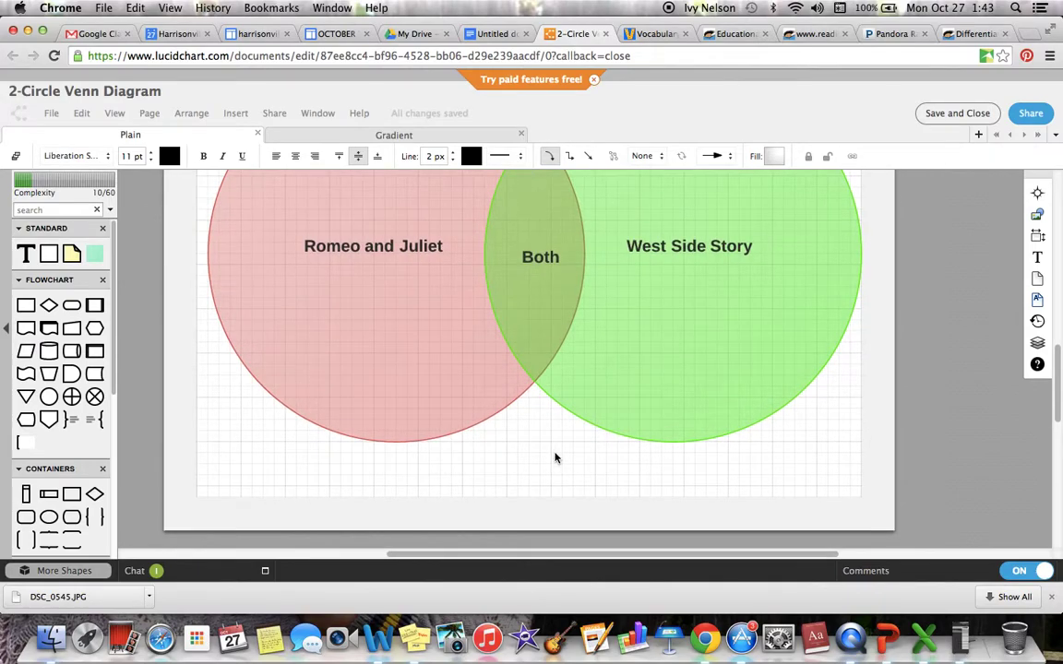
scroll(555, 458, "up", 4)
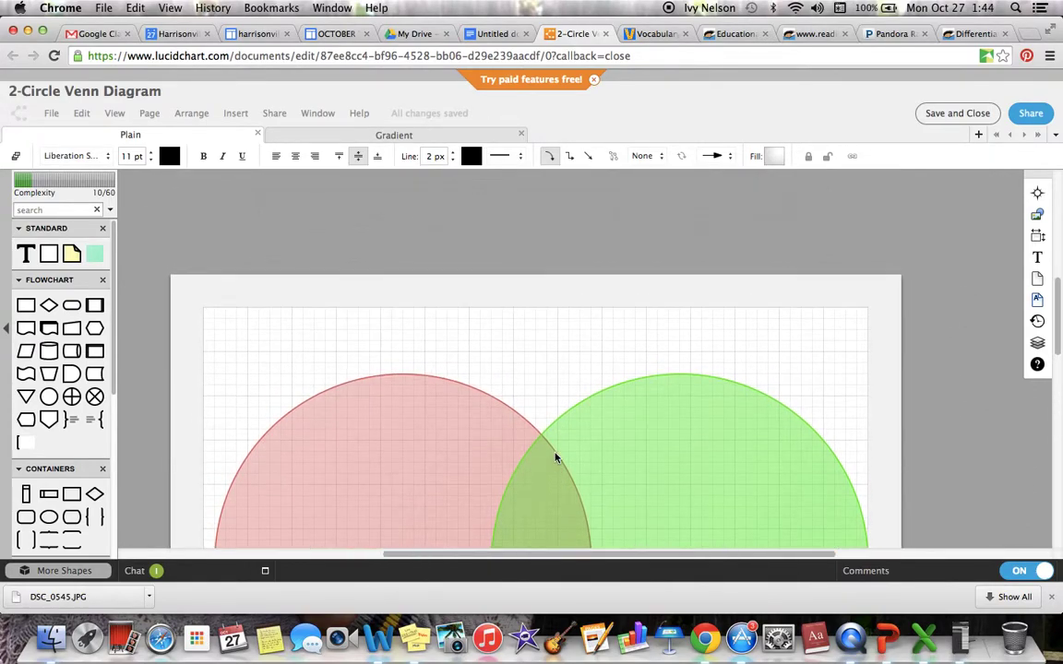
scroll(773, 336, "down", 2)
scroll(773, 335, "down", 3)
scroll(773, 336, "right", 1)
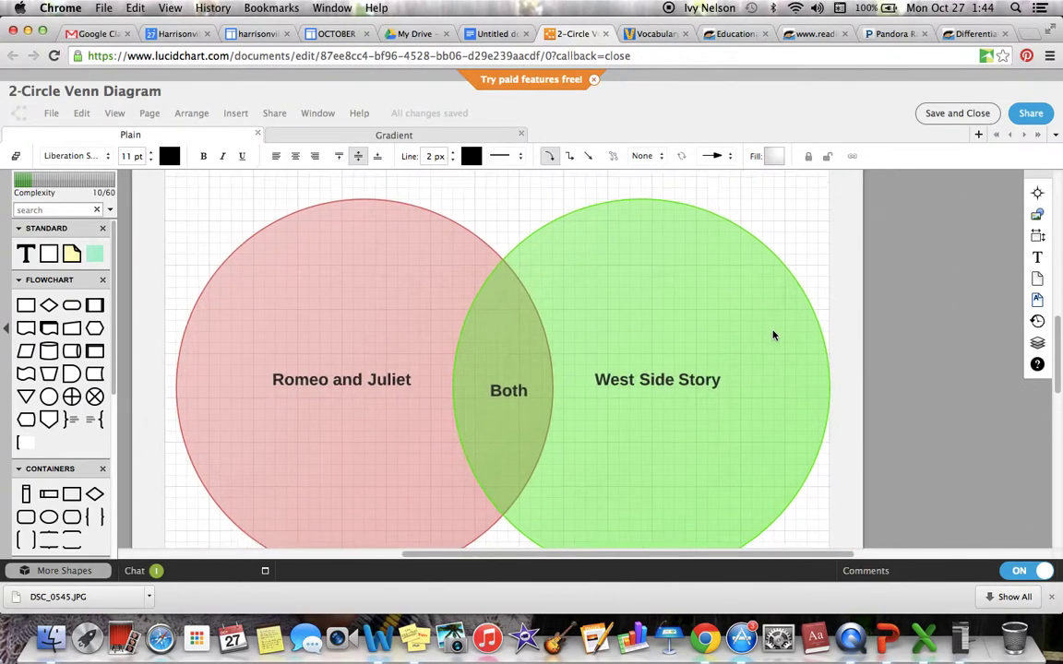
Save the diagram and insert the 2-Circle Venn Diagram into the Google Doc.
left_click(957, 114)
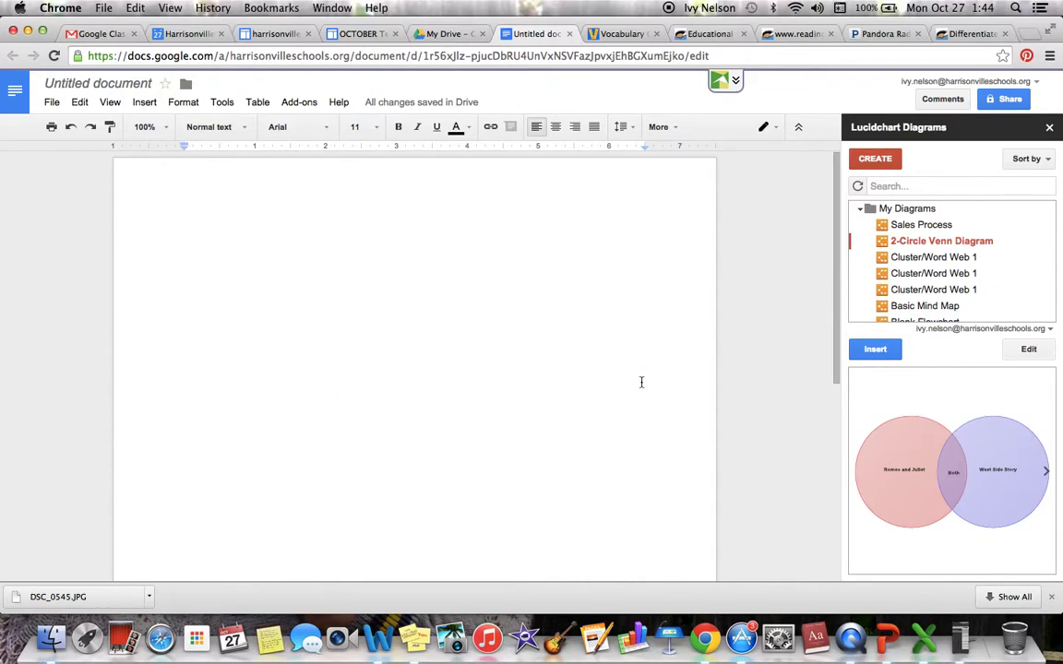
left_click(882, 351)
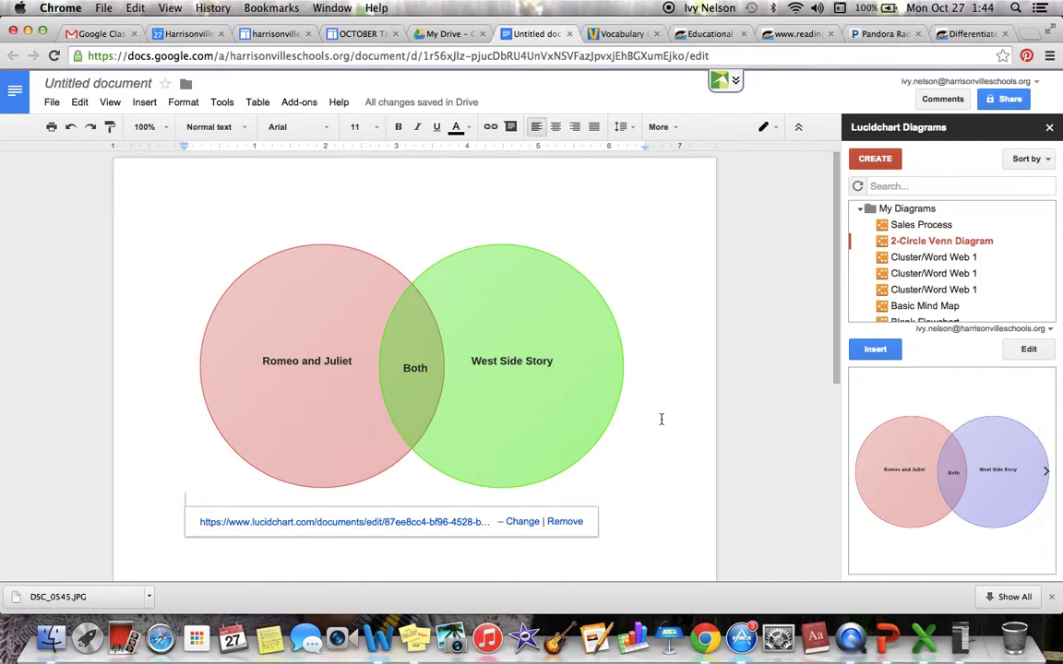
scroll(660, 419, "down", 5)
scroll(661, 419, "up", 5)
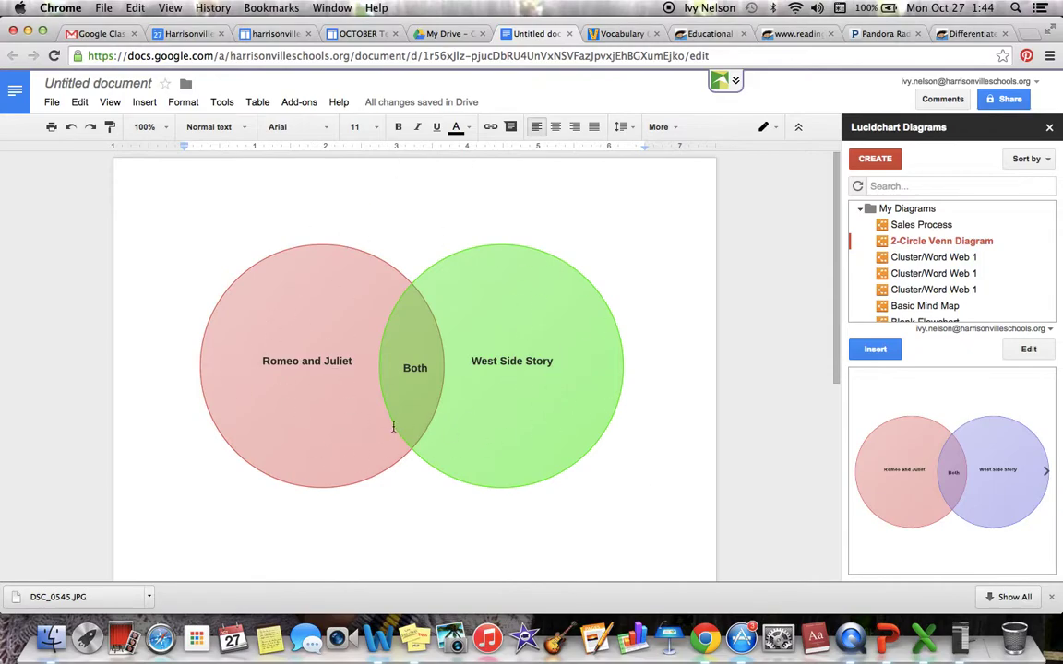
left_click(1005, 102)
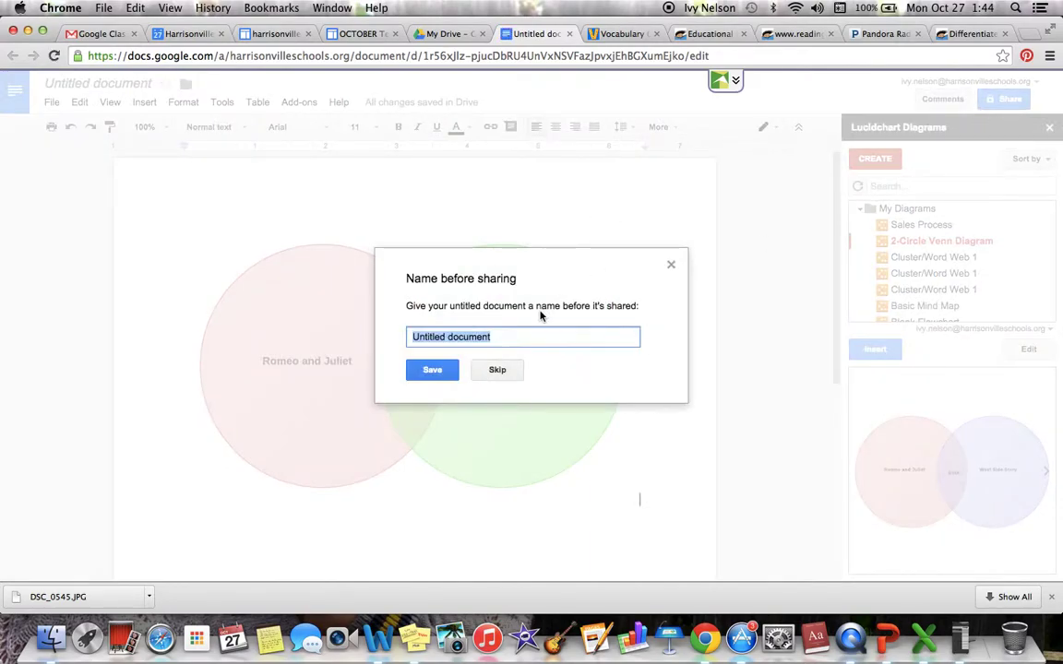
left_click(671, 266)
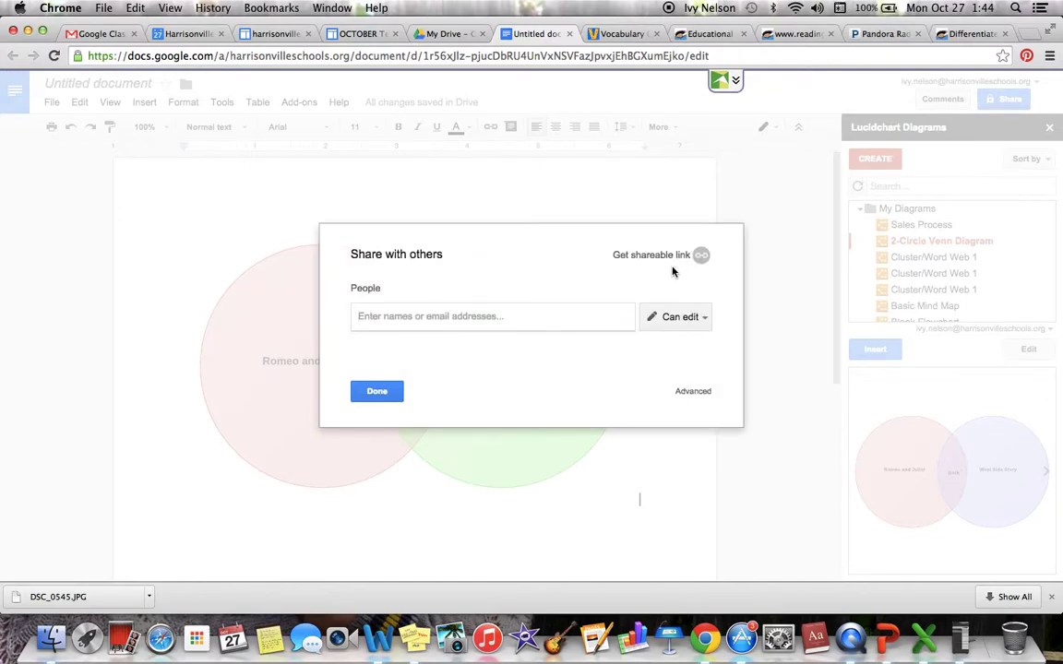
left_click(389, 391)
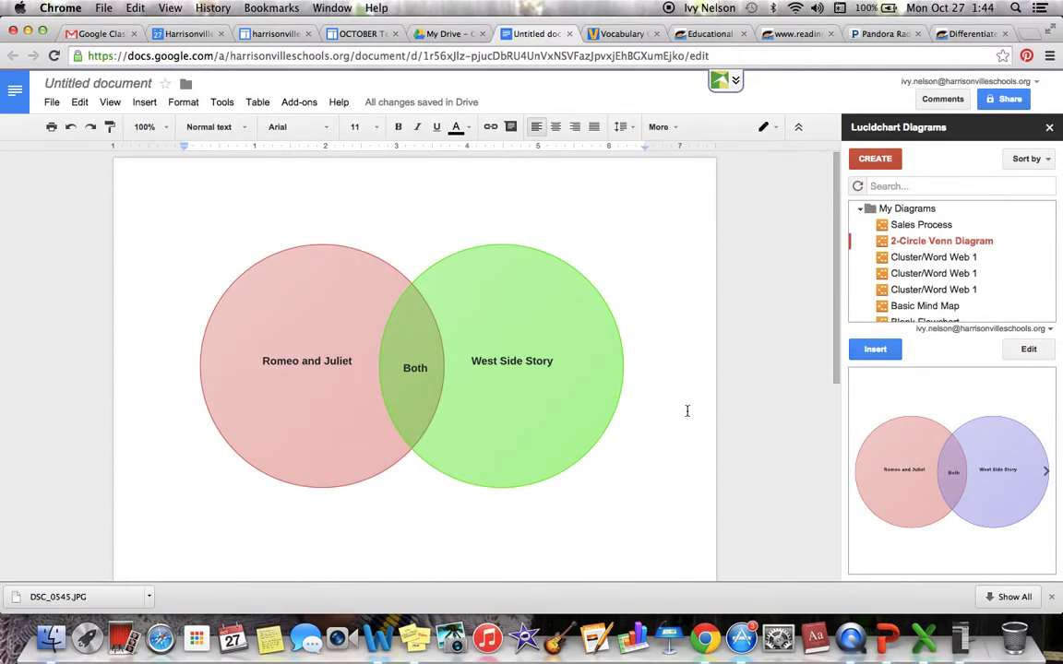